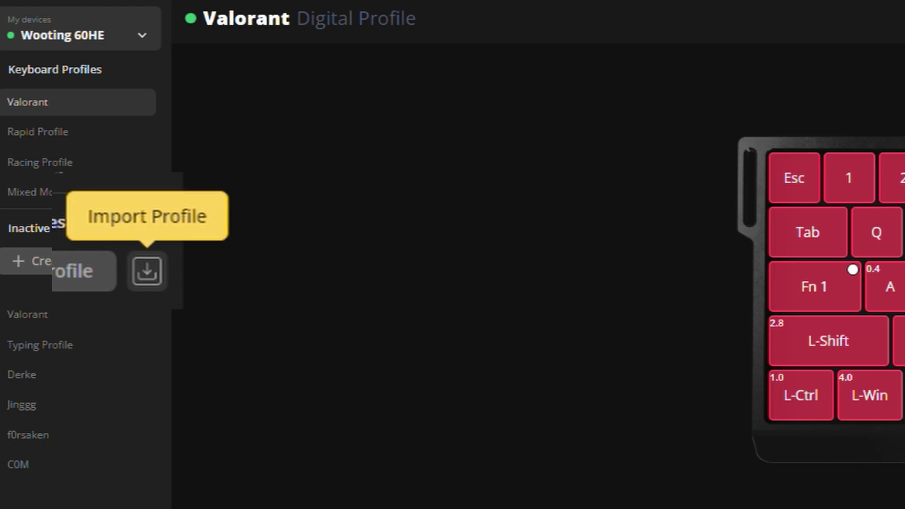
Import the shared Valorant profile from its pasted code and move it up the profile list.
click(147, 262)
key(ctrl+v)
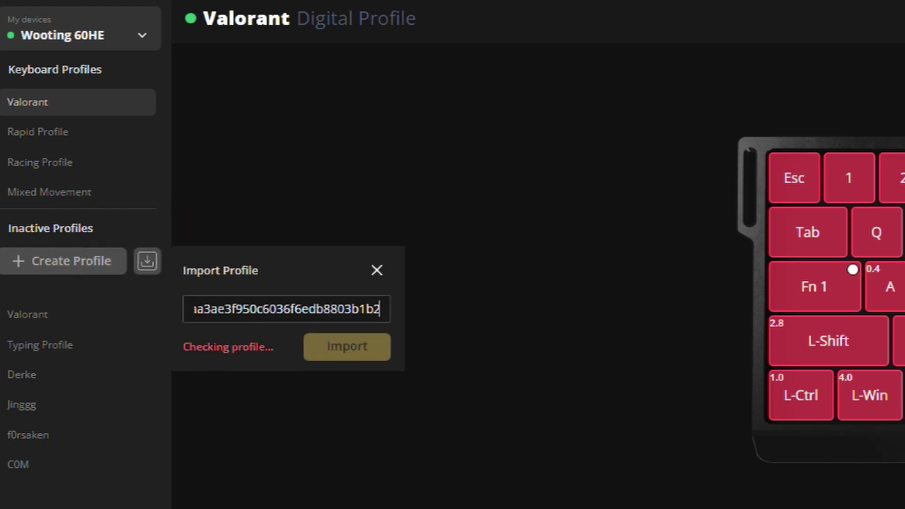
key(Return)
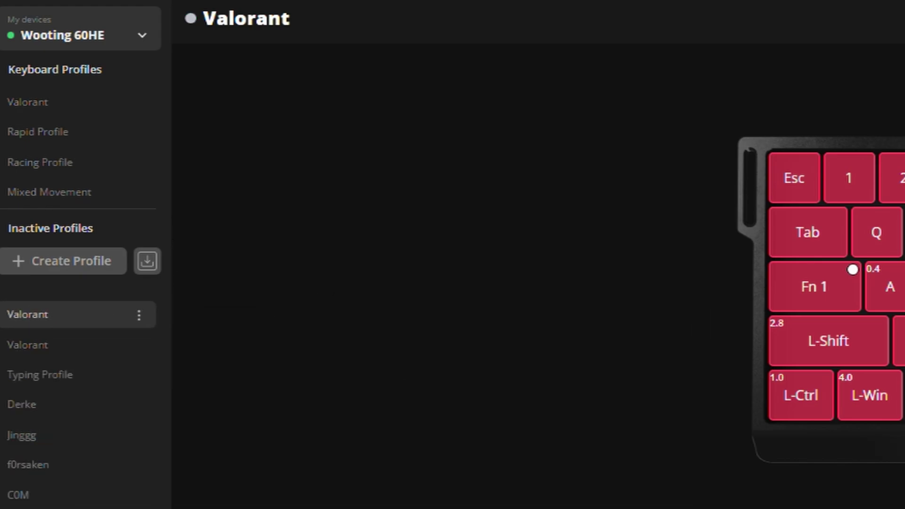
drag(47, 345, 47, 102)
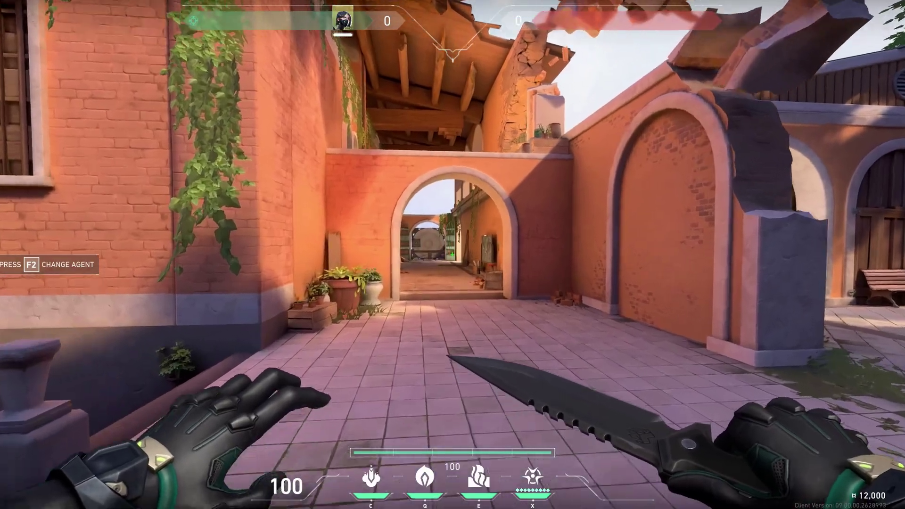
Walk forward through the archway in Valorant.
key(w)
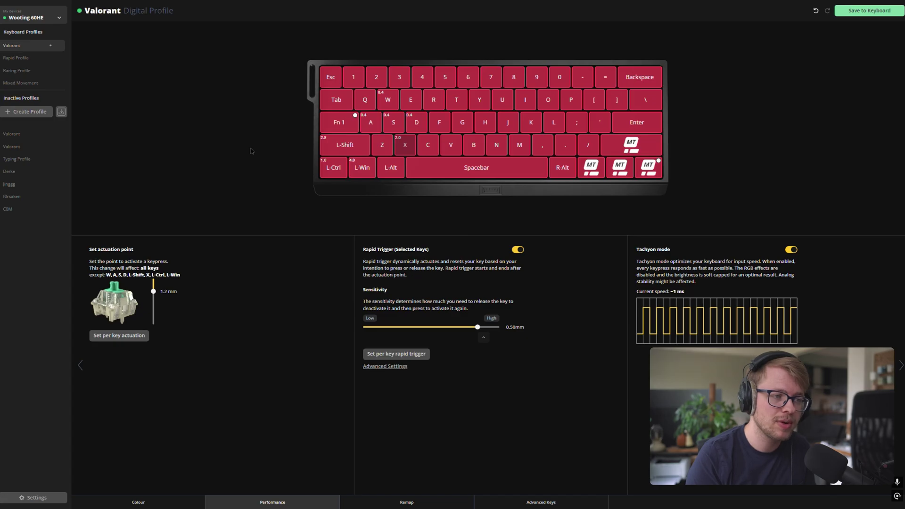
key(z)
key(shift)
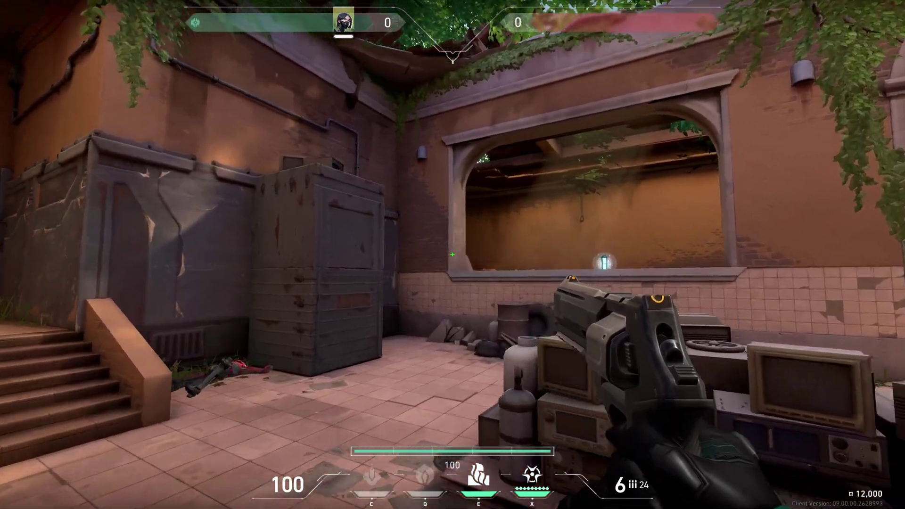
key(3)
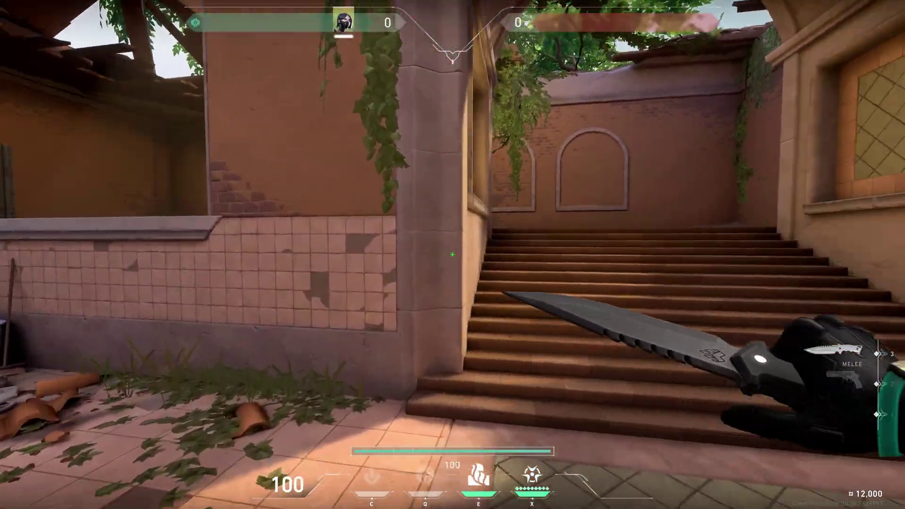
key(1)
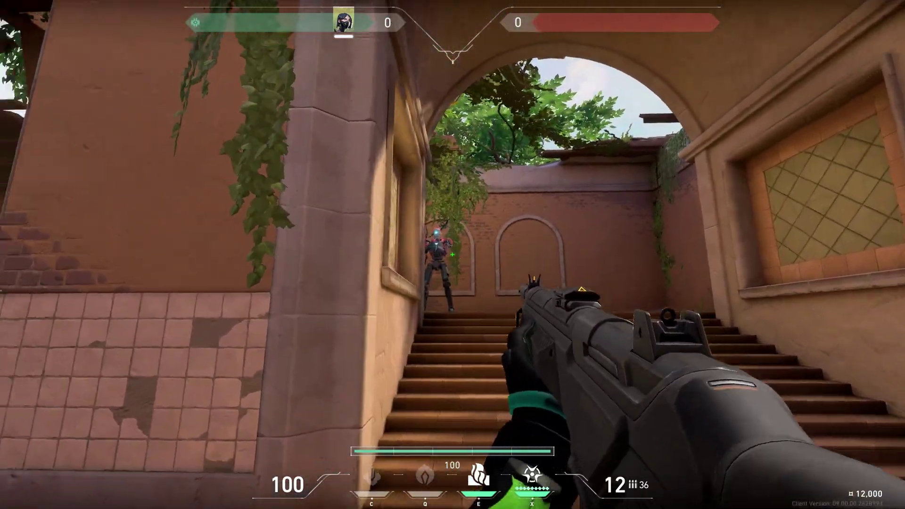
key(3)
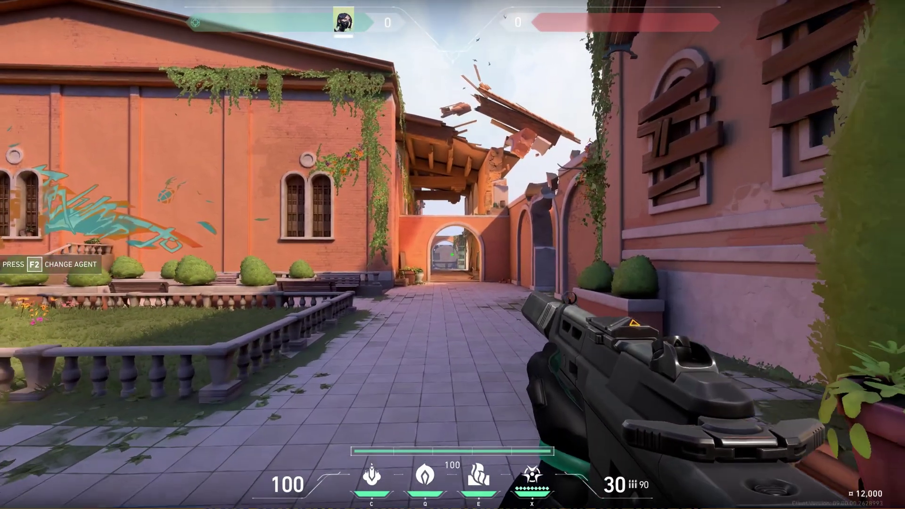
key(w)
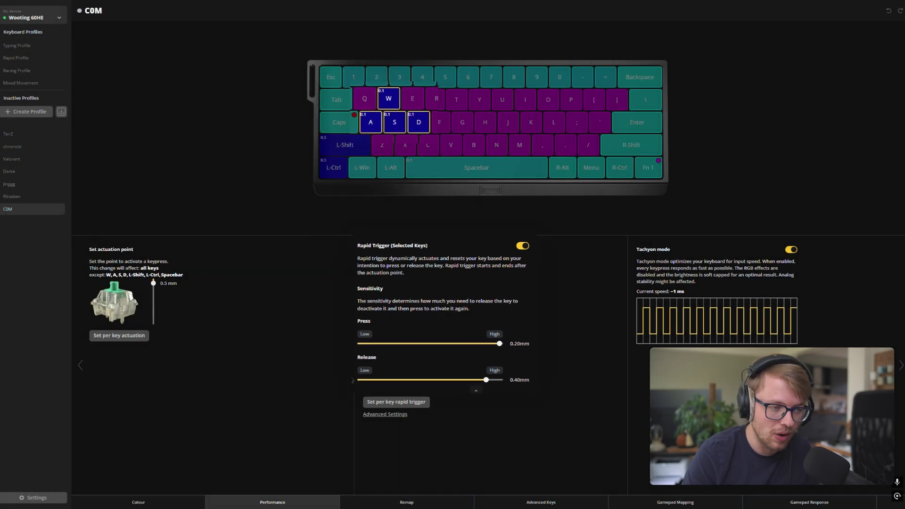
Open and close the COM profile's advanced Rapid Trigger options.
click(385, 414)
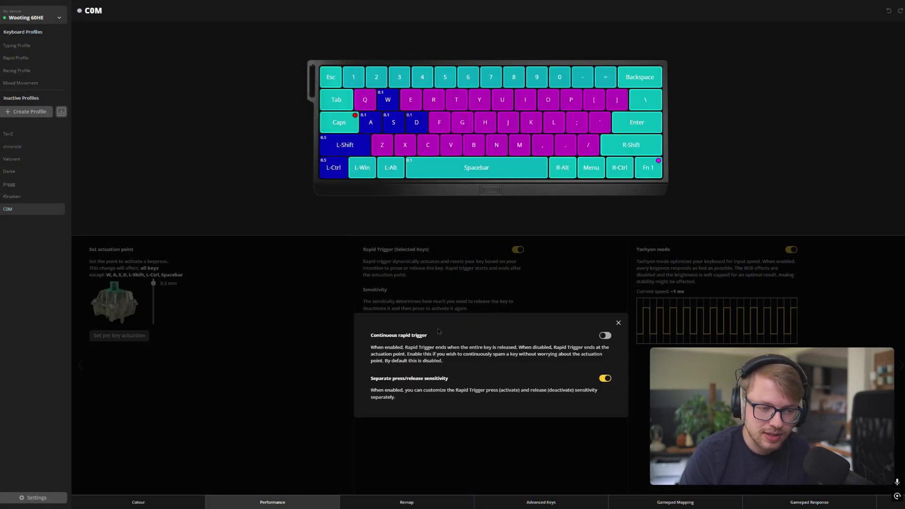
click(618, 322)
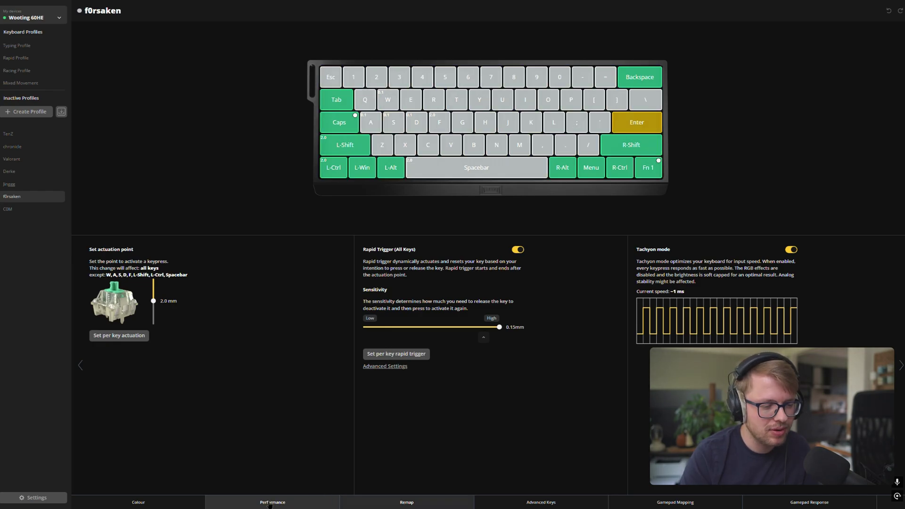
Show the f0rsaken profile's key remapping settings.
click(406, 502)
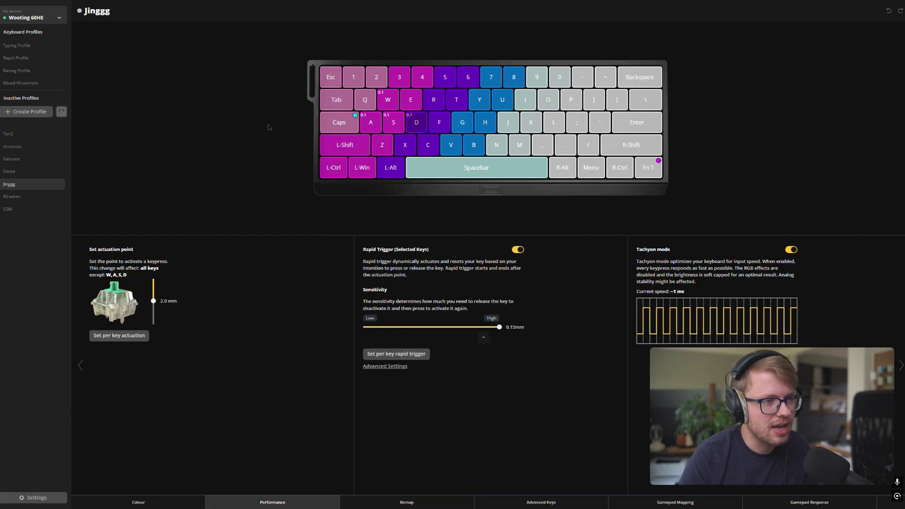
Highlight Jinggg's W, A, S, D rapid trigger keys, clear the selection, and show the Remap view.
key(d)
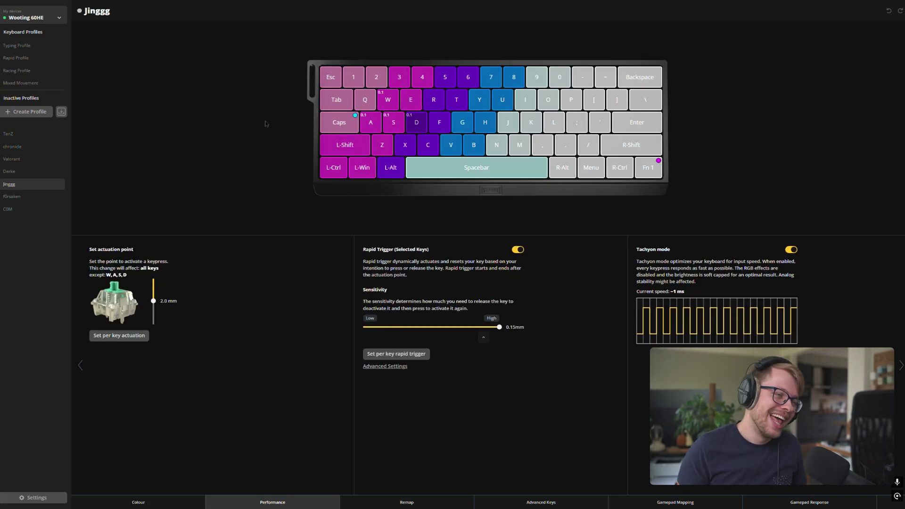
key(s)
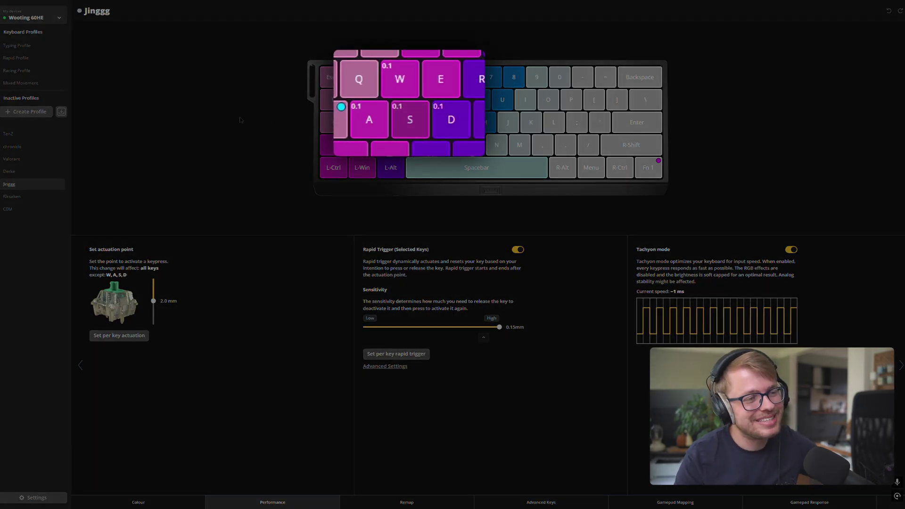
key(w)
key(d)
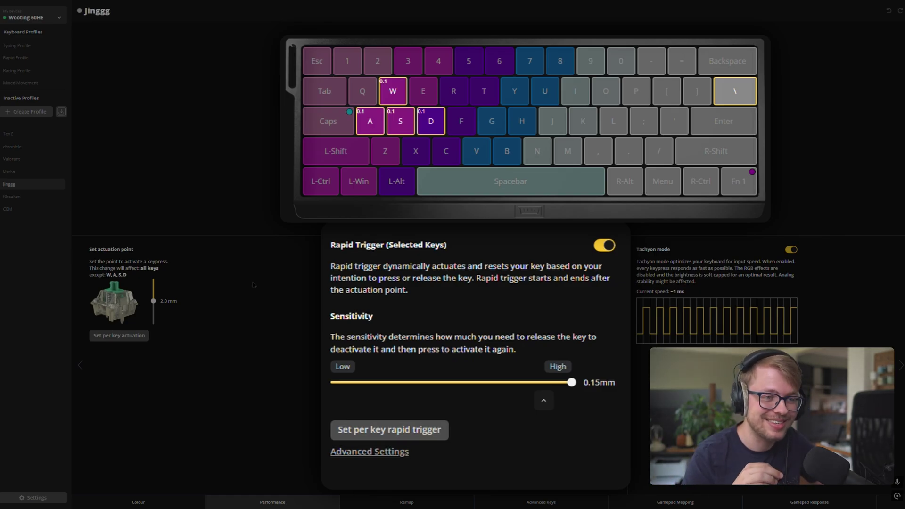
click(443, 197)
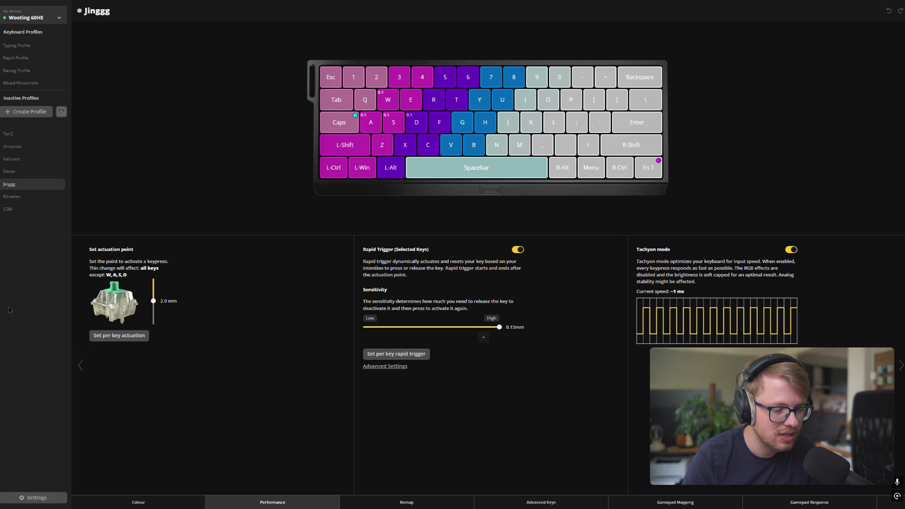
click(407, 503)
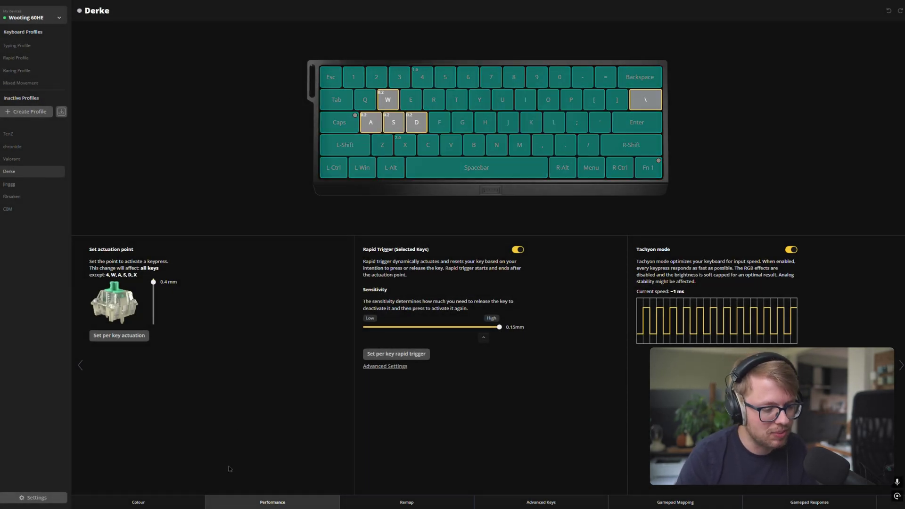
Glance at Derke's remapping, then go back to Performance and open and close the rapid trigger options.
click(407, 503)
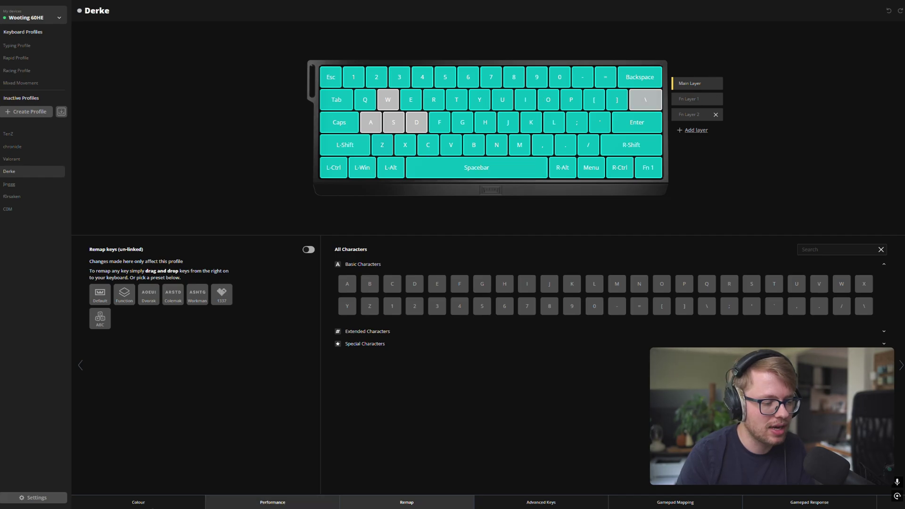
click(273, 502)
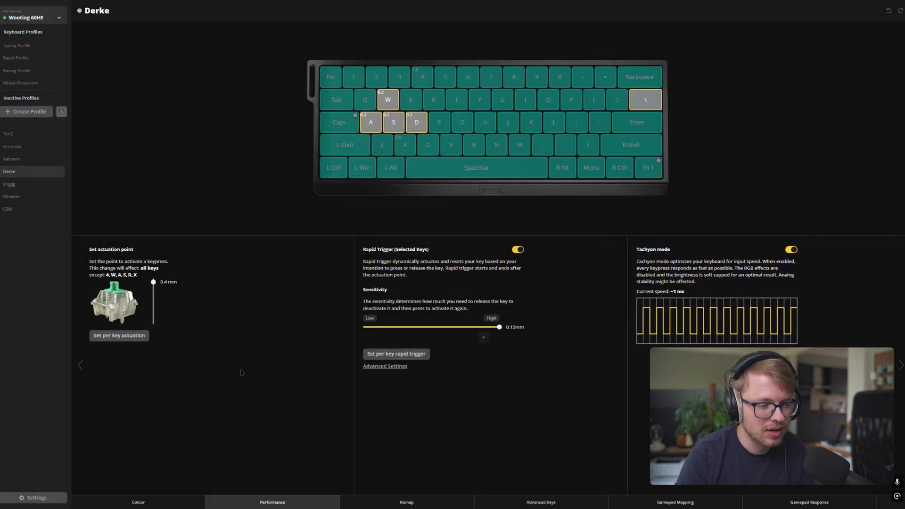
click(375, 367)
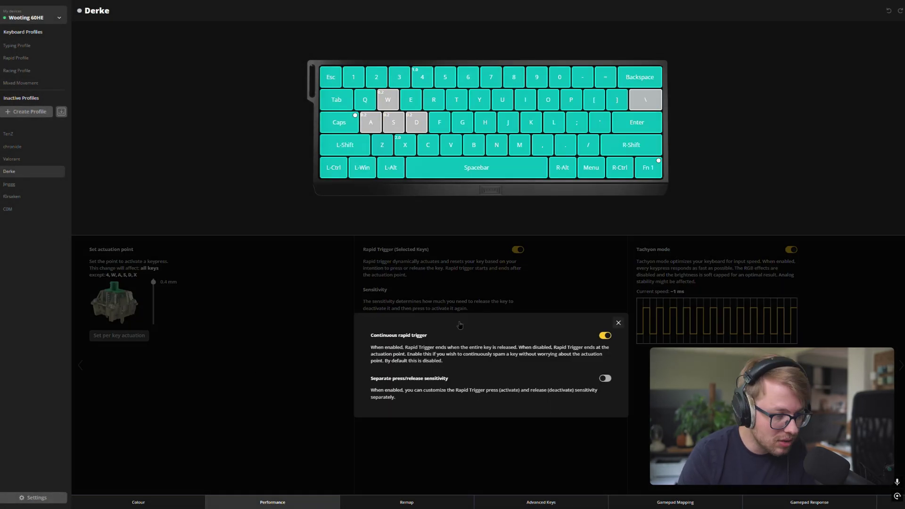
key(Escape)
Show Derke's Remap view and cycle through Fn Layer 1, Fn Layer 2 and the main layer.
click(407, 502)
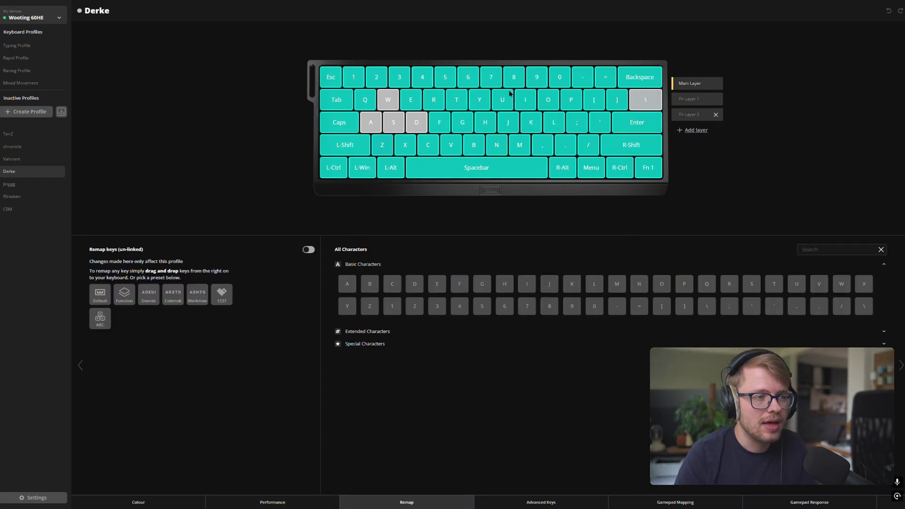
key(Fn)
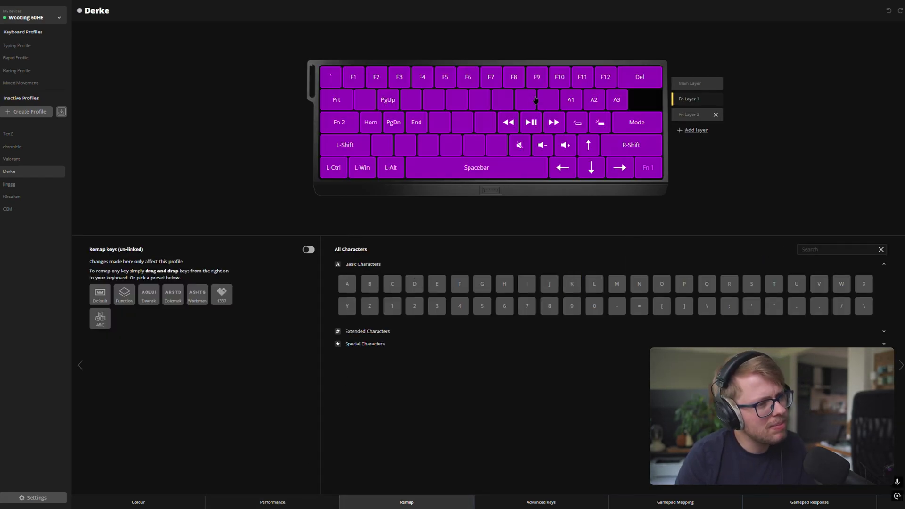
key(Fn)
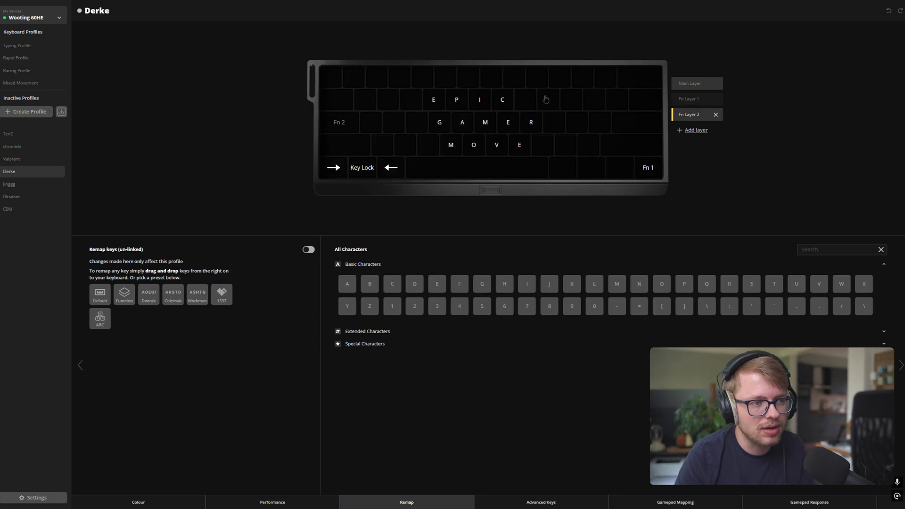
key(Fn)
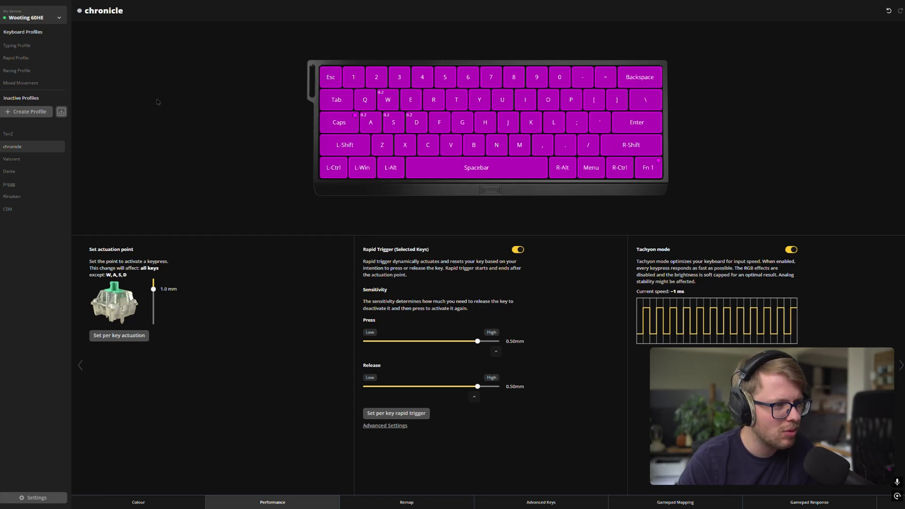
Show chronicle's Fn Layer 1 remap with arrow keys on W, A, S, D.
click(406, 503)
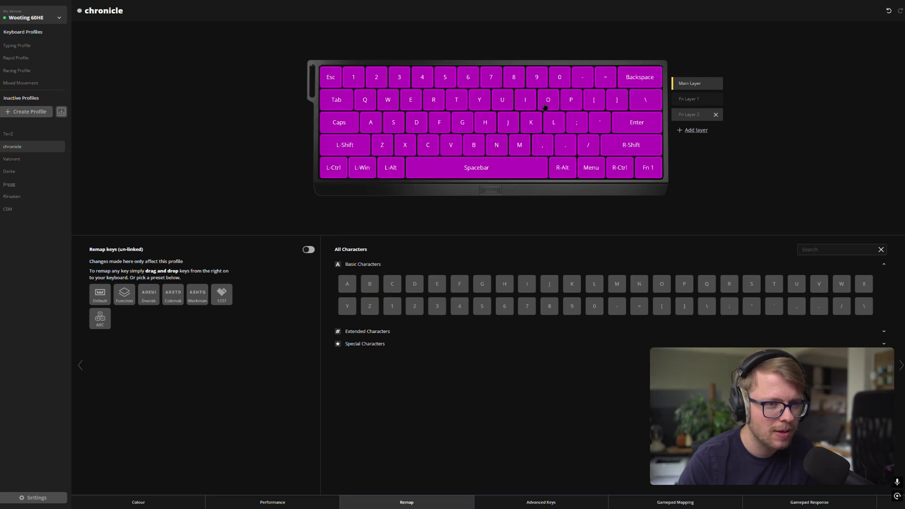
key(Fn)
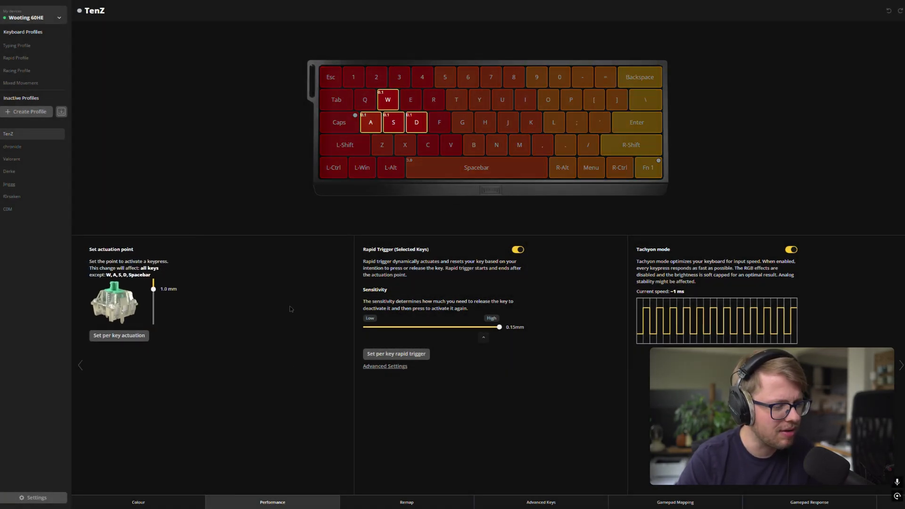
Show TenZ's key remapping and its Fn Layer 1 mapping.
click(407, 502)
key(Fn)
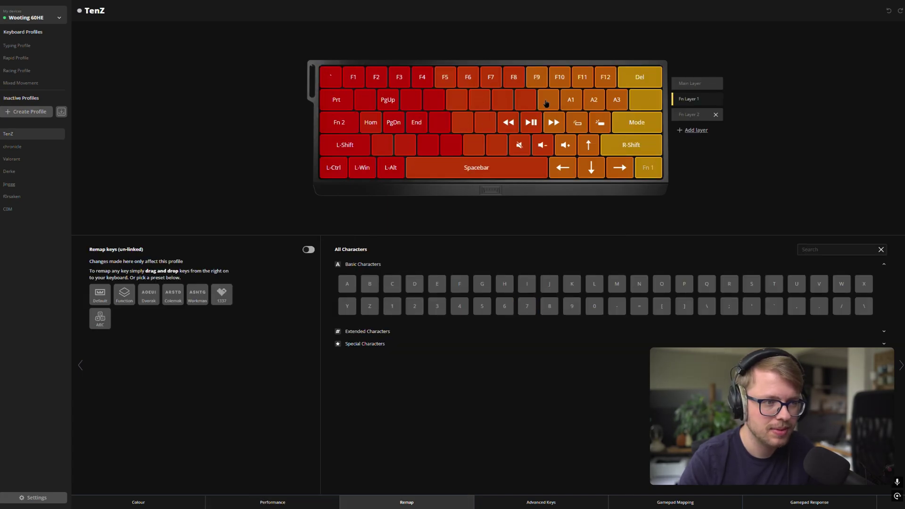